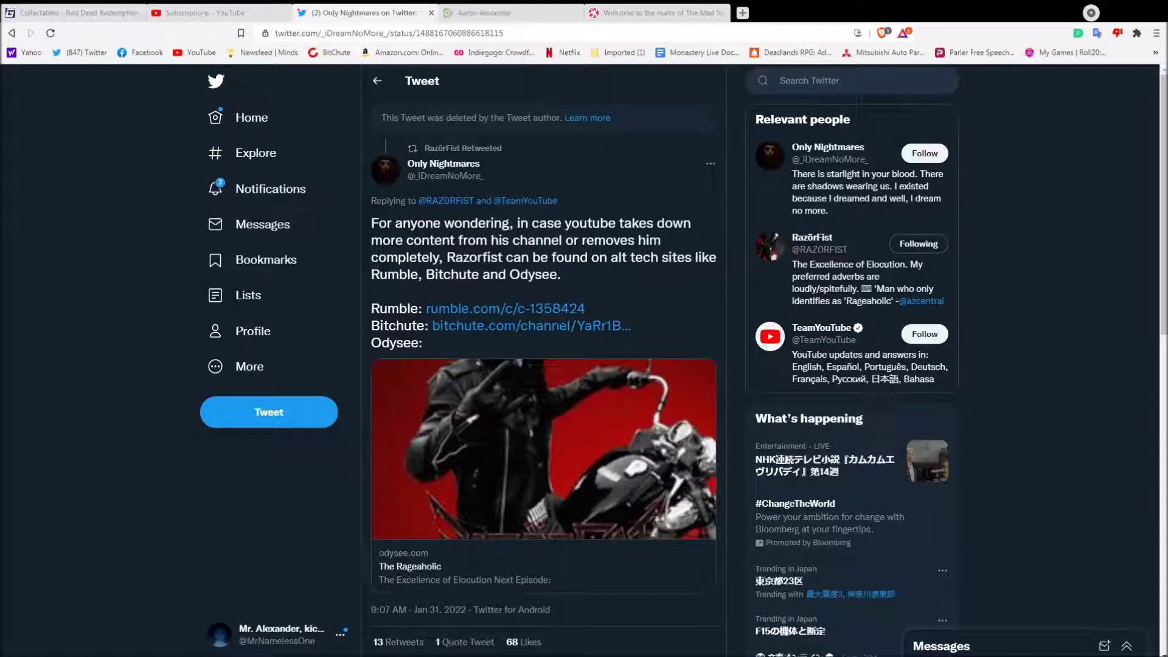
Switch to the creator's Rumble channel listing Shogun's Tent and Shogun's Arcade Streets of Rage 4 videos
left_click(474, 8)
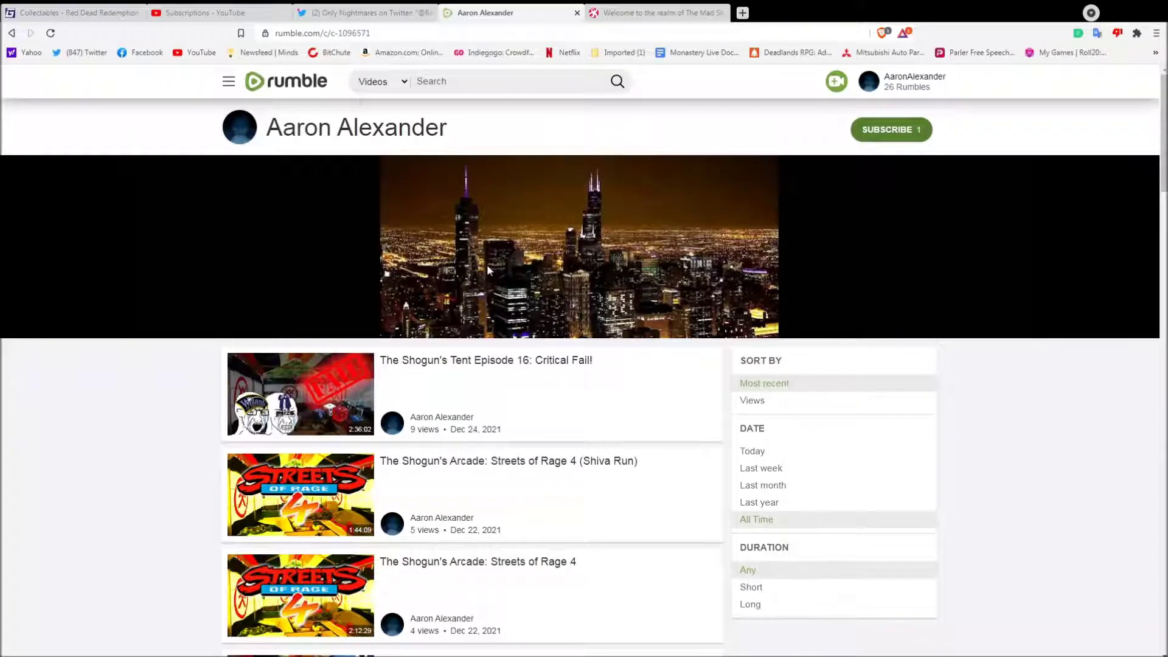
scroll(140, 366, "down", 4)
scroll(141, 366, "down", 2)
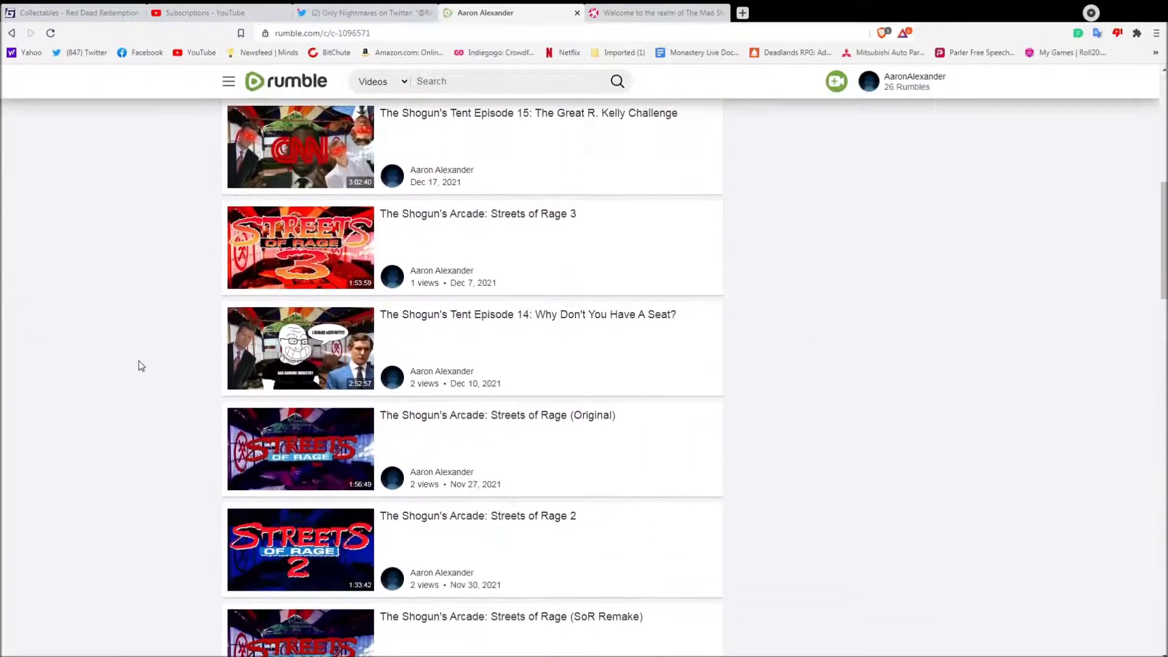
scroll(141, 366, "down", 3)
scroll(141, 366, "down", 2)
scroll(141, 366, "down", 2)
scroll(140, 366, "down", 2)
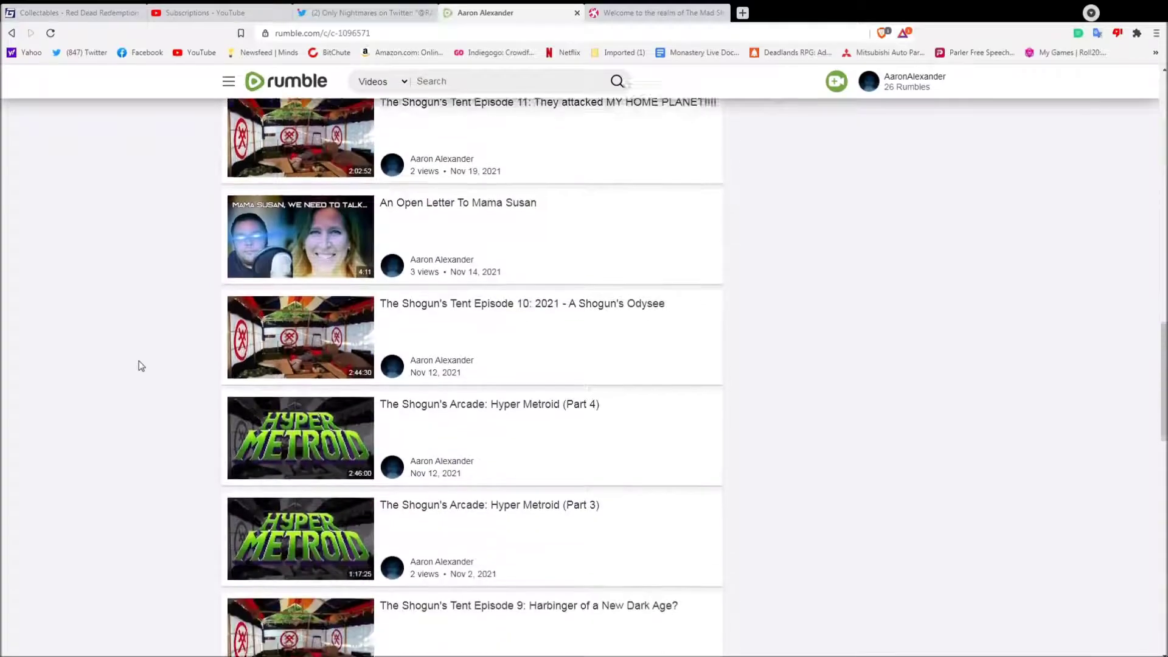
scroll(141, 365, "down", 3)
scroll(139, 365, "up", 2)
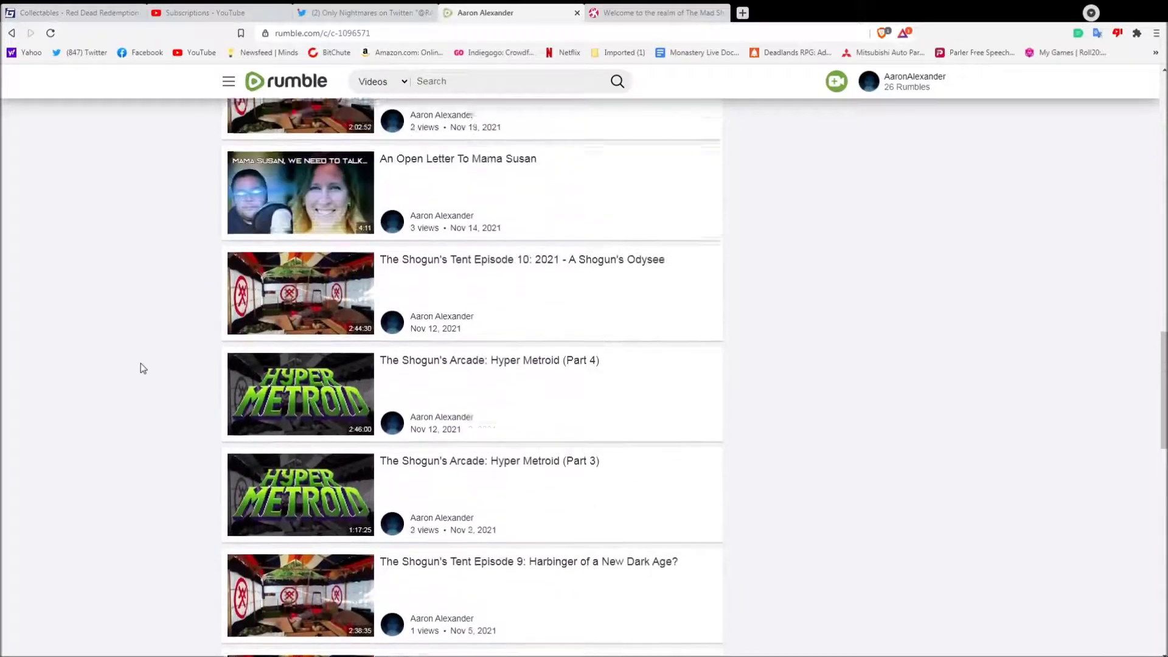
scroll(141, 366, "up", 1)
scroll(141, 366, "up", 3)
scroll(140, 366, "up", 3)
scroll(141, 368, "up", 2)
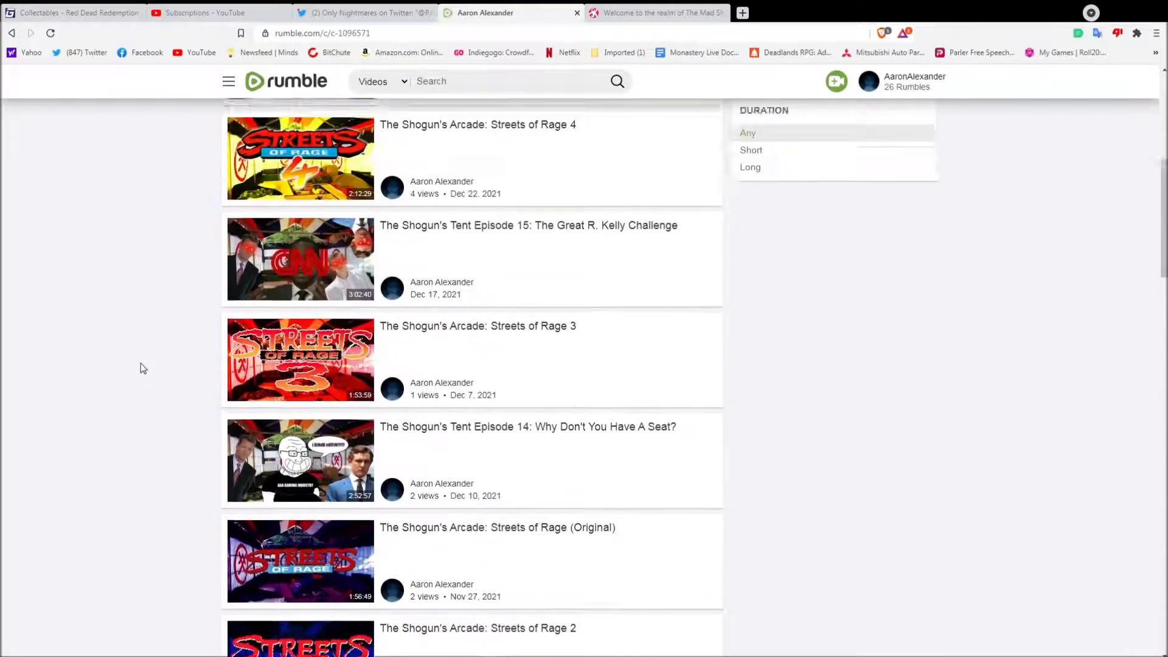
scroll(140, 368, "up", 1)
scroll(141, 368, "up", 2)
scroll(141, 367, "up", 2)
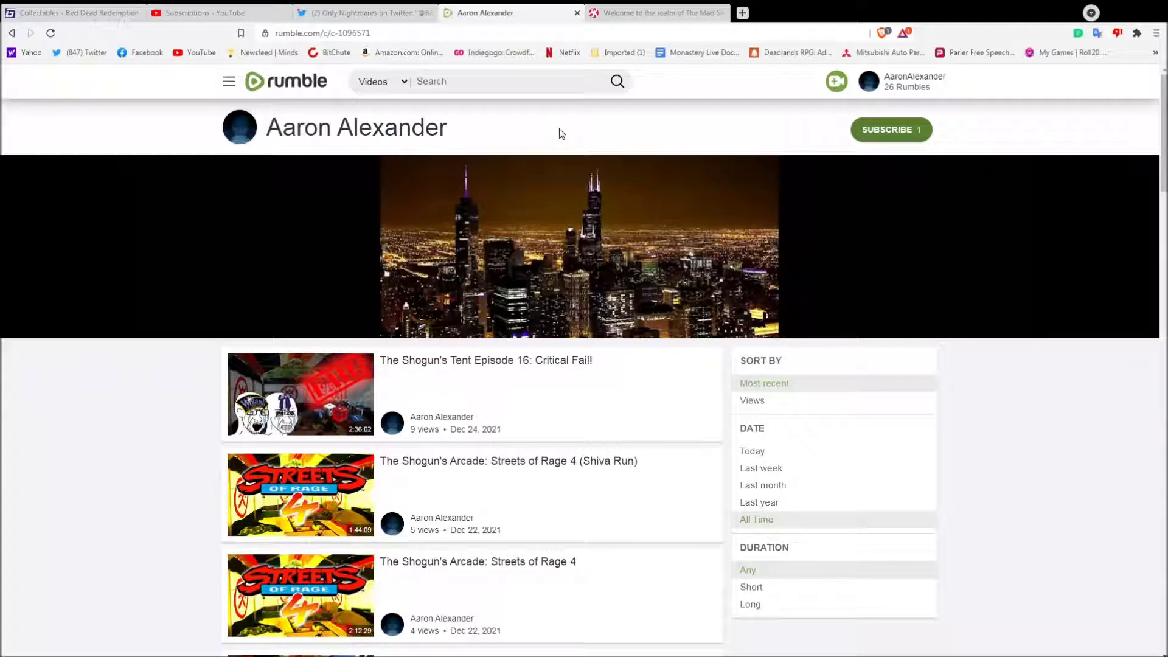
left_click(637, 14)
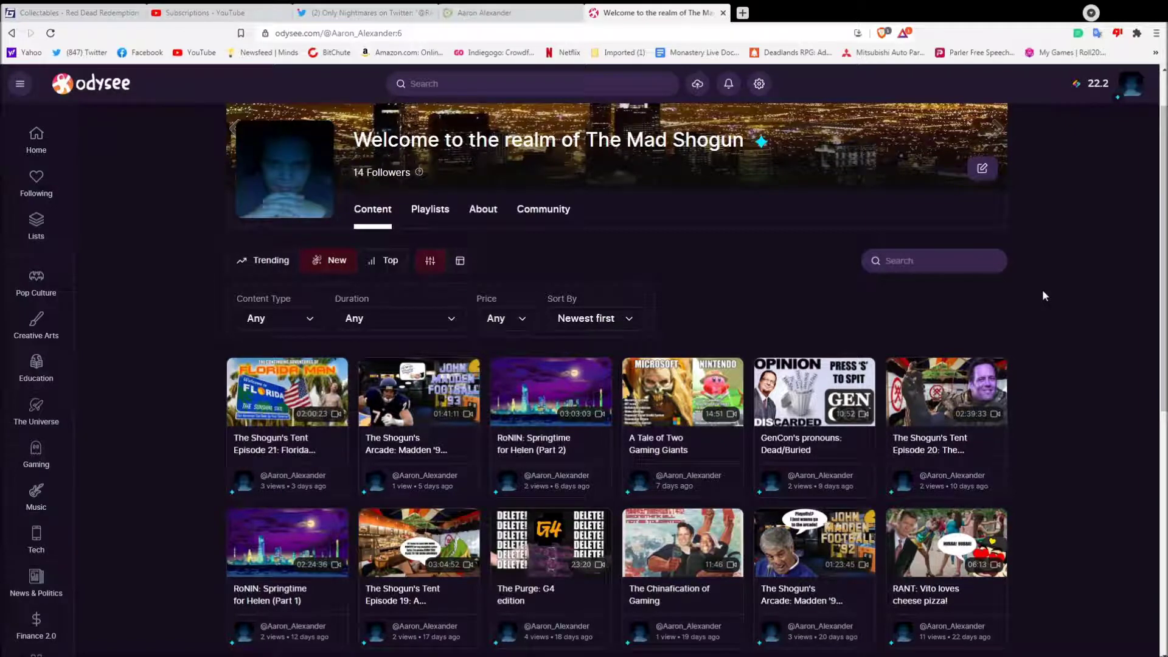
scroll(1044, 296, "up", 1)
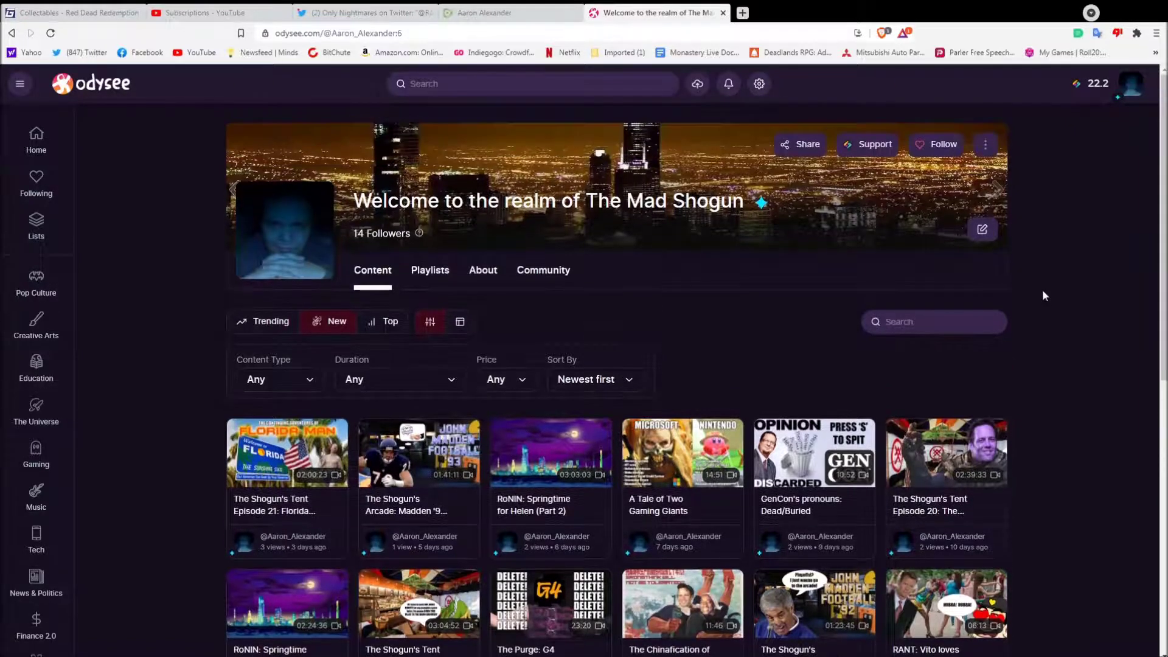